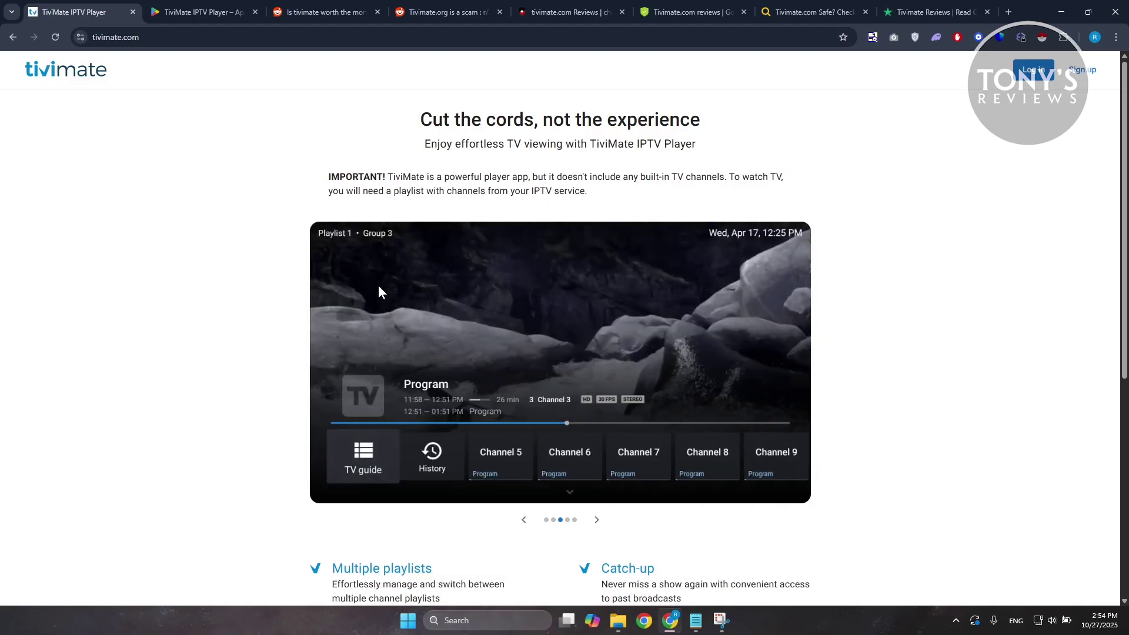
scroll(378, 285, "down", 3)
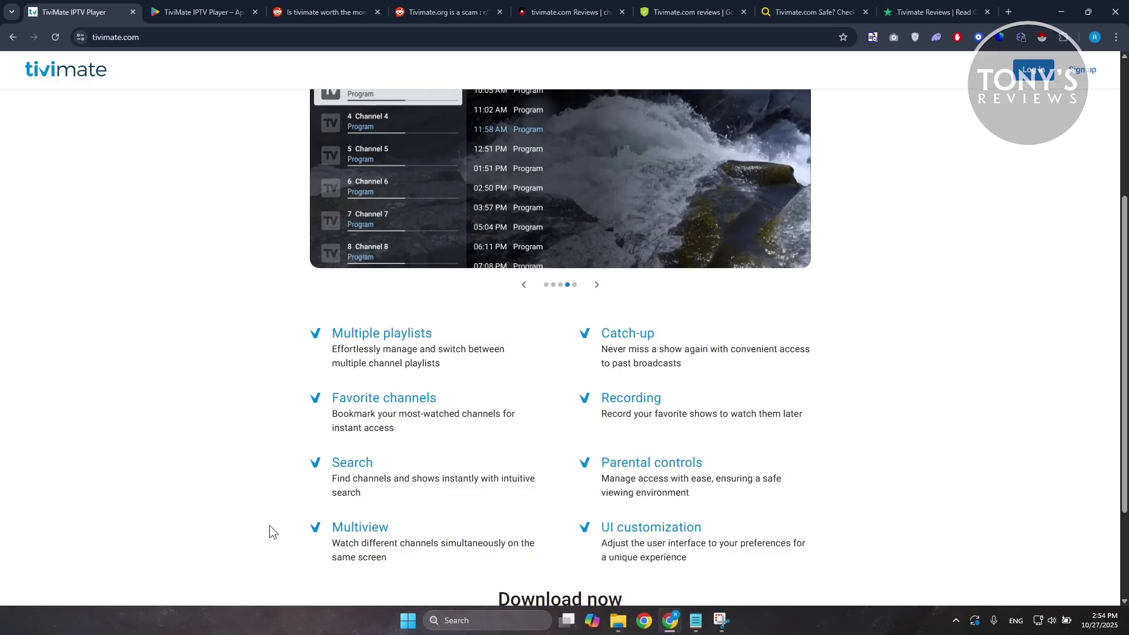
scroll(238, 518, "down", 2)
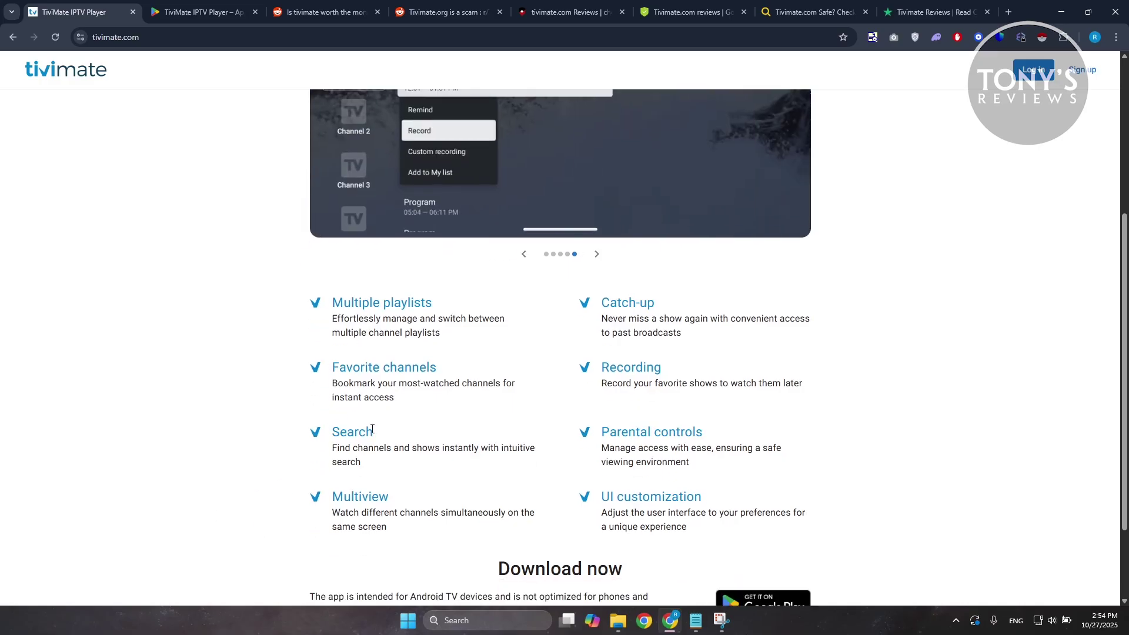
scroll(559, 324, "up", 3)
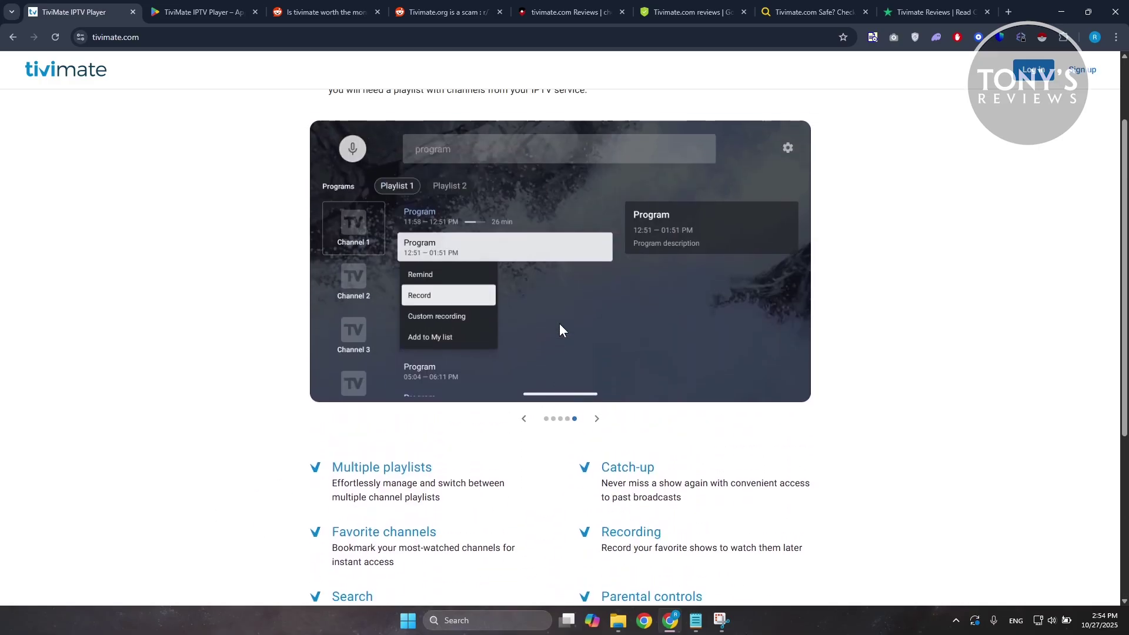
scroll(560, 324, "up", 2)
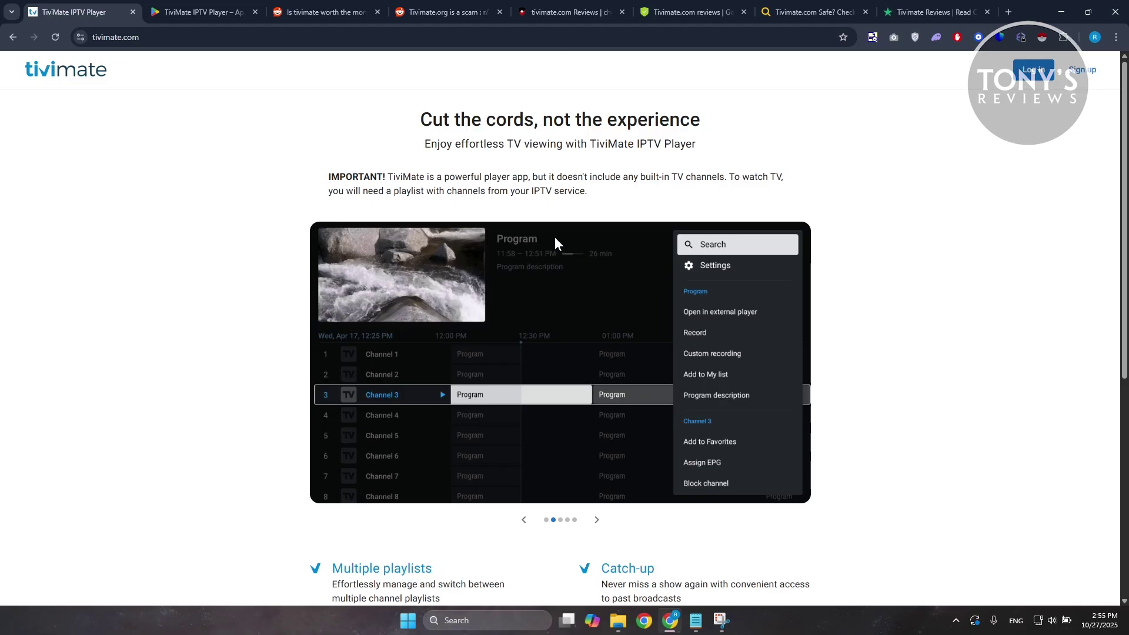
scroll(550, 239, "down", 1)
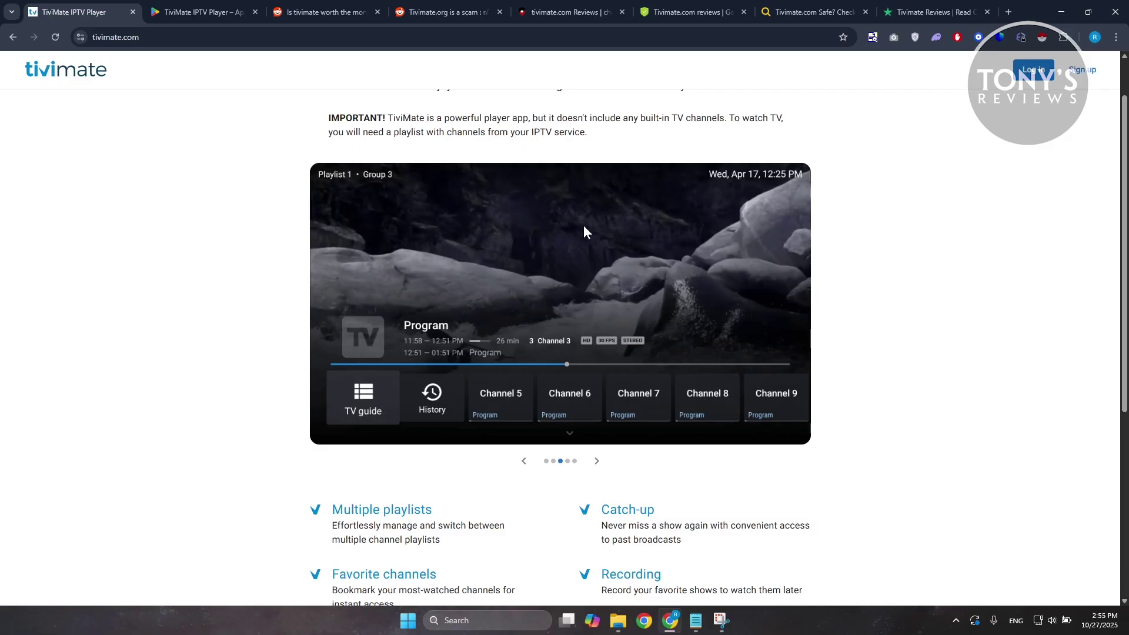
scroll(550, 236, "up", 1)
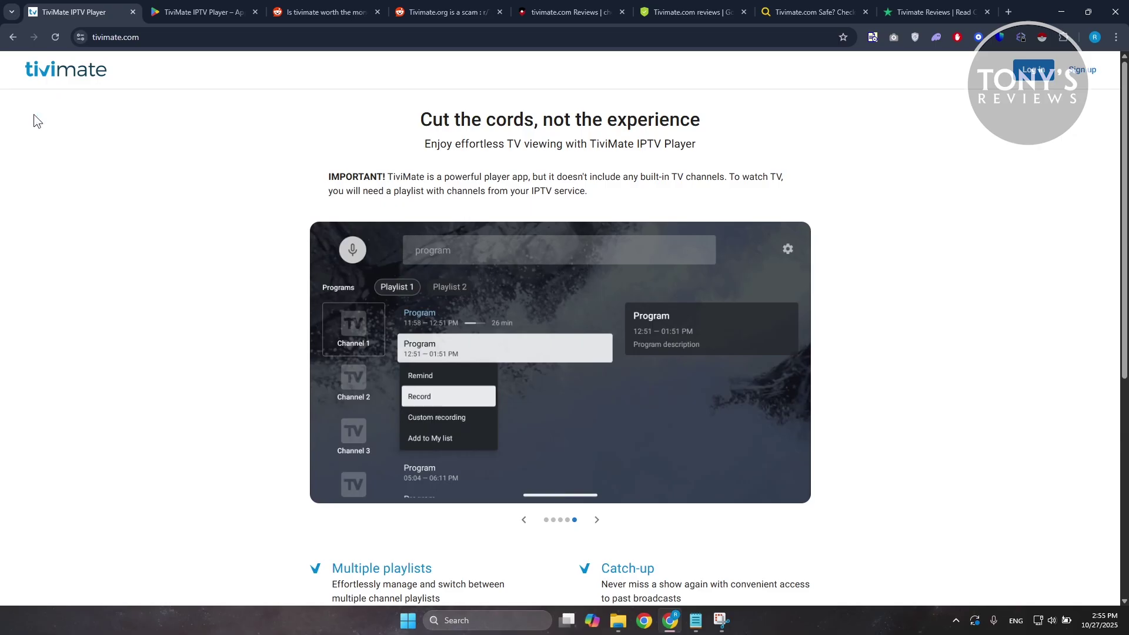
- Switch to the TiviMate IPTV Player Google Play listing (3.7 rating, 1M+ downloads)
left_click(194, 12)
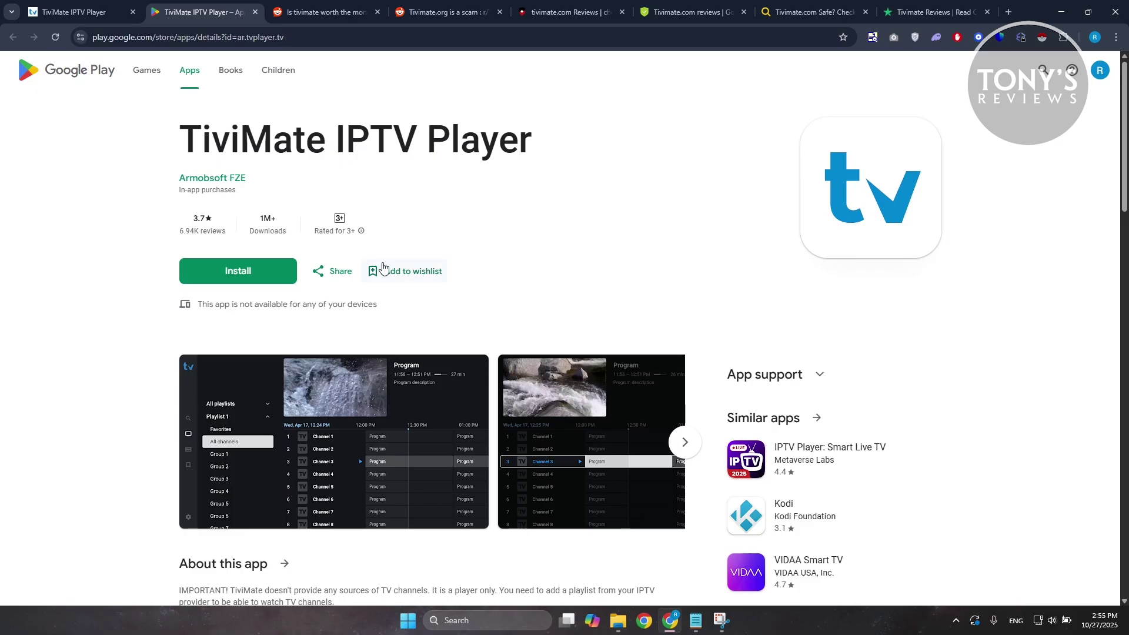
scroll(447, 242, "down", 2)
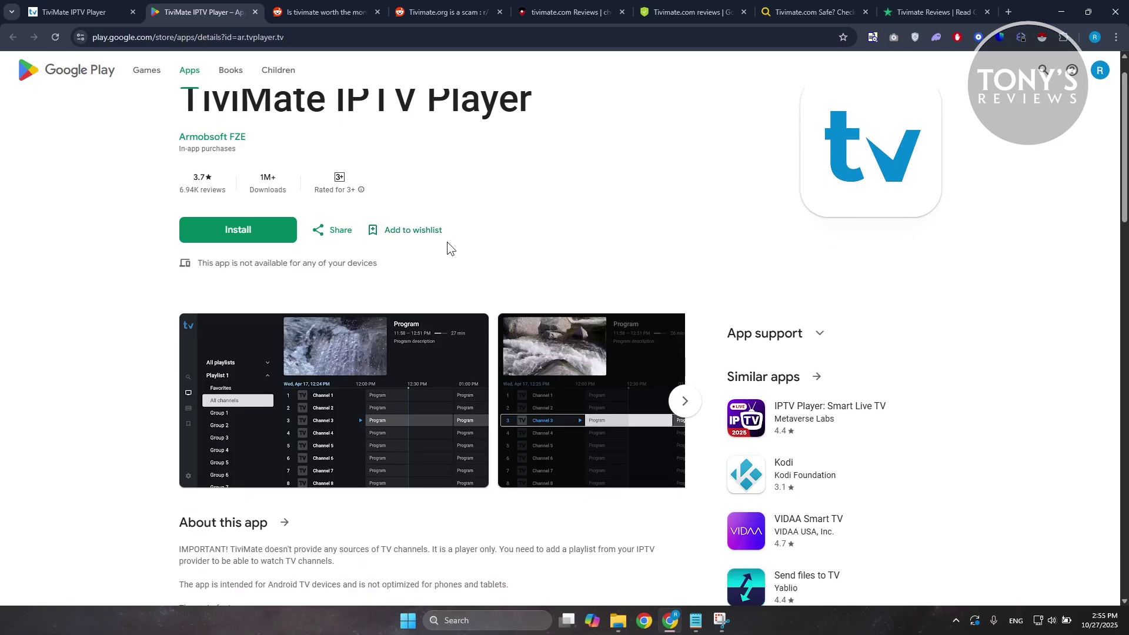
scroll(437, 263, "down", 3)
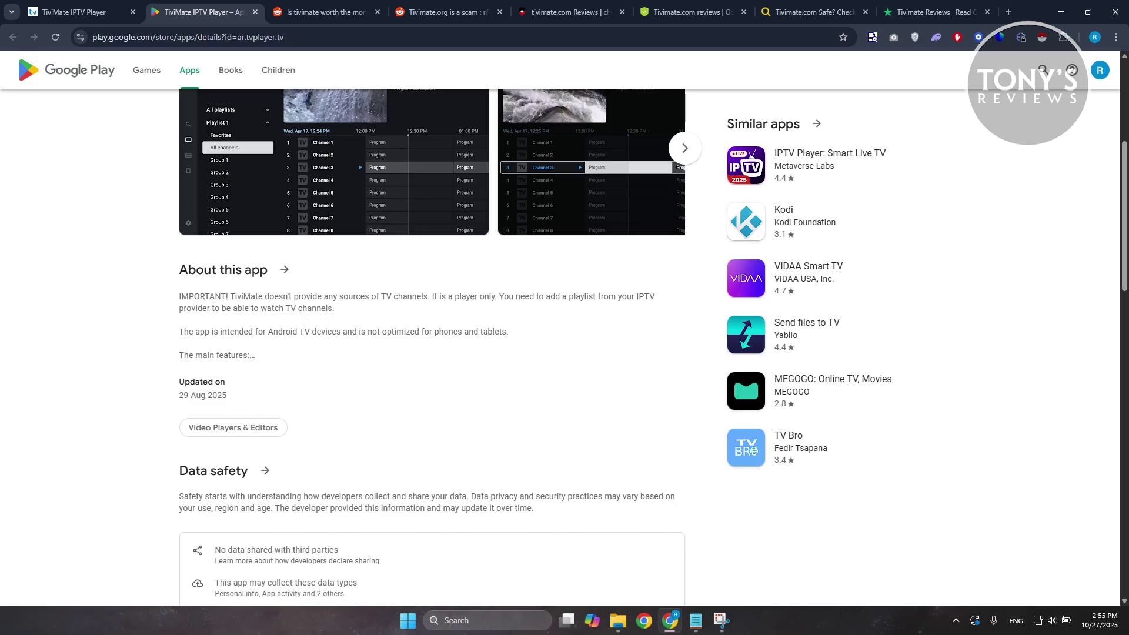
- Switch to the r/TiviMate Reddit thread 'Tivimate.org is a scam'
left_click(457, 11)
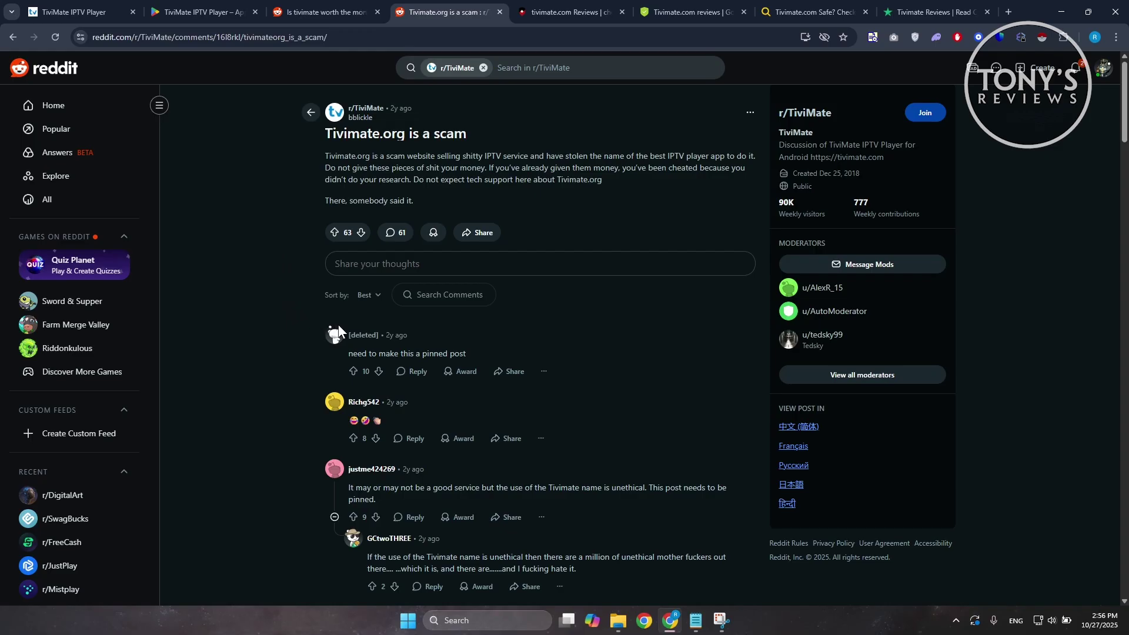
scroll(338, 323, "down", 2)
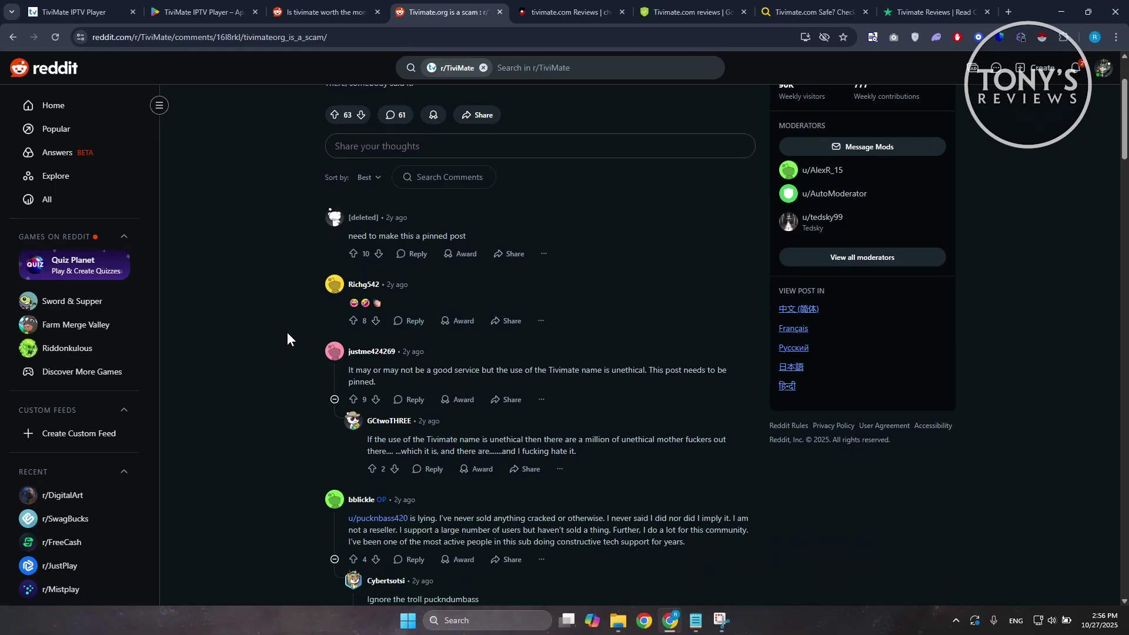
scroll(275, 344, "down", 2)
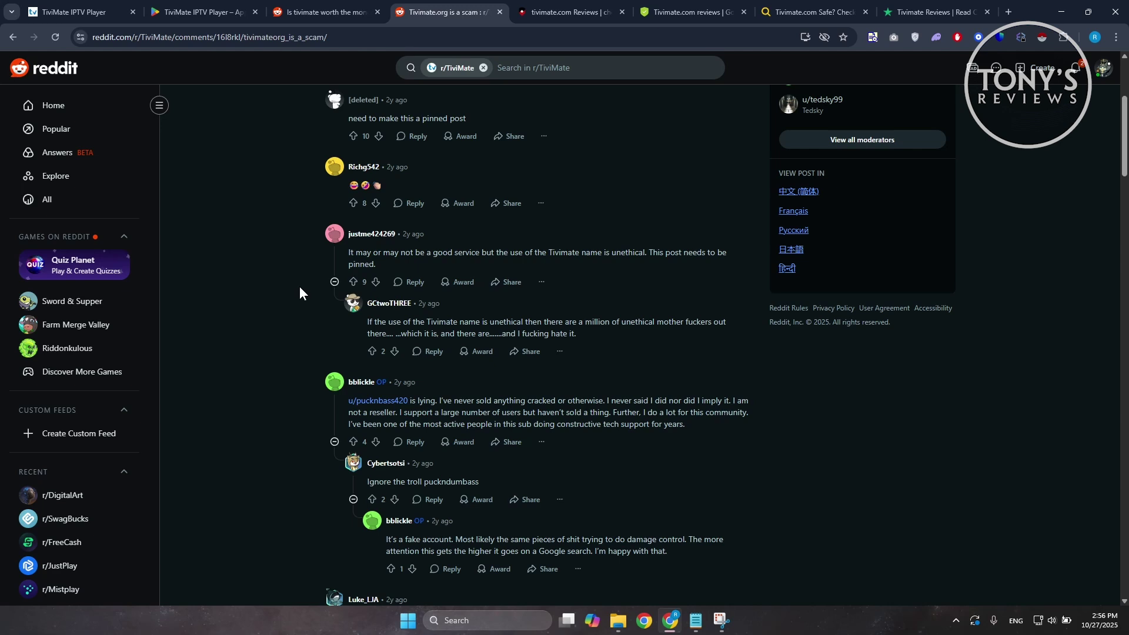
scroll(299, 286, "down", 1)
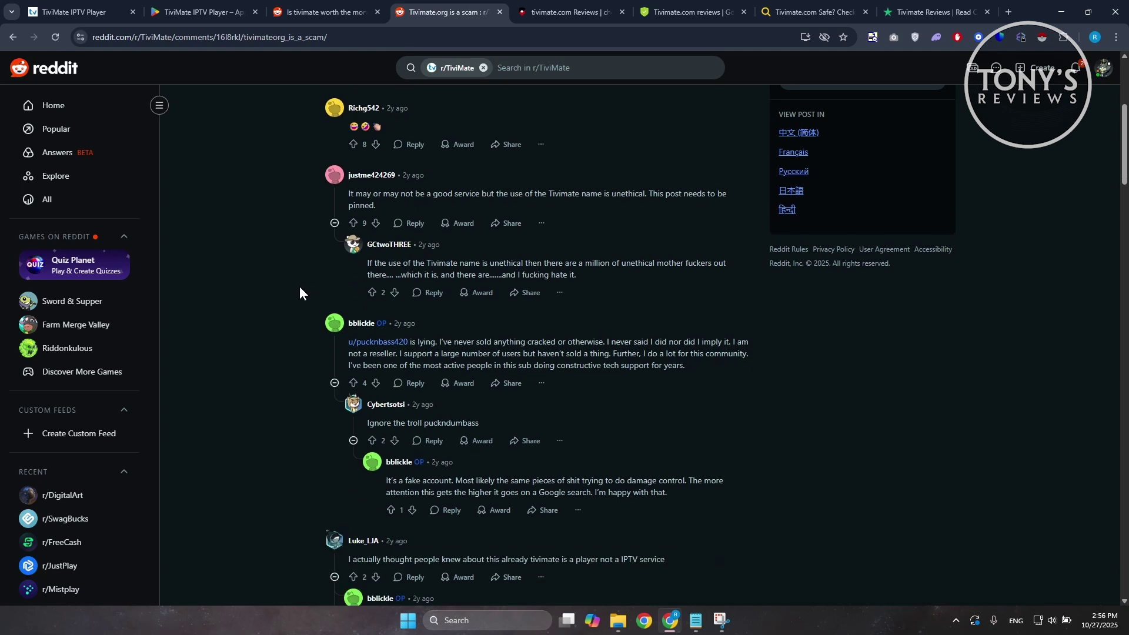
scroll(297, 295, "down", 1)
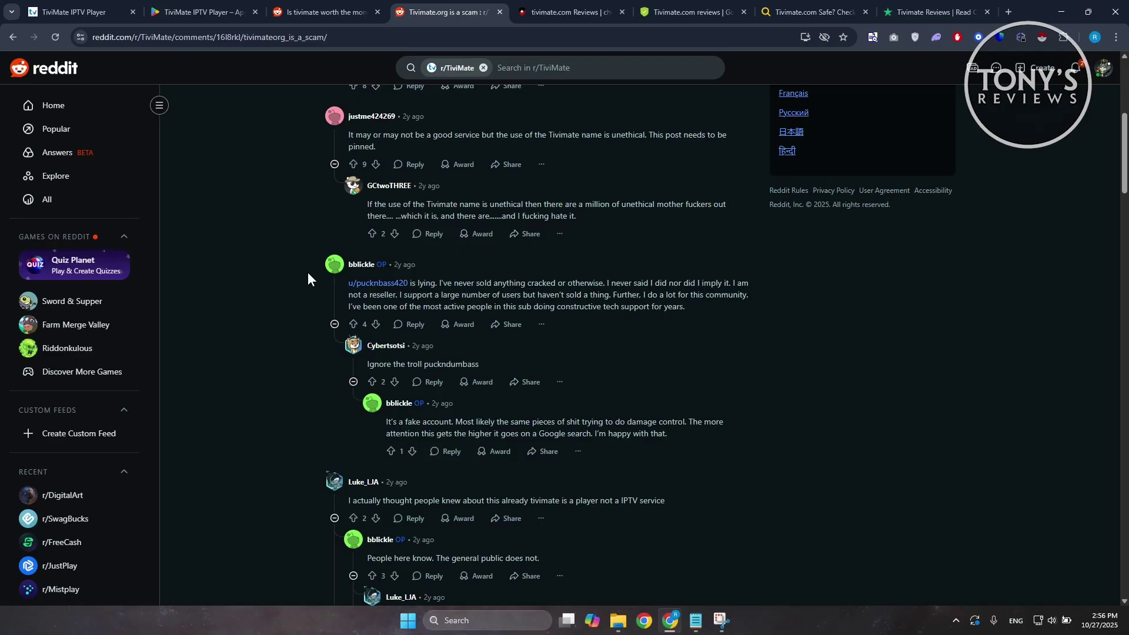
scroll(308, 272, "down", 2)
scroll(295, 297, "down", 1)
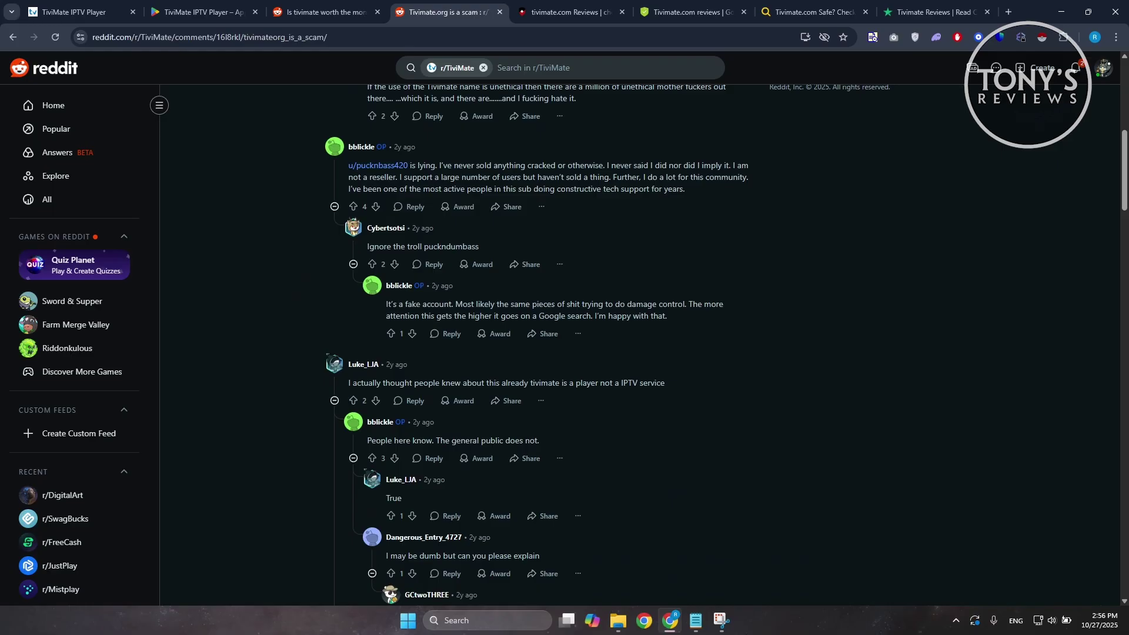
- Return to the TiviMate IPTV Player Google Play listing at About this app
left_click(200, 12)
scroll(455, 357, "up", 3)
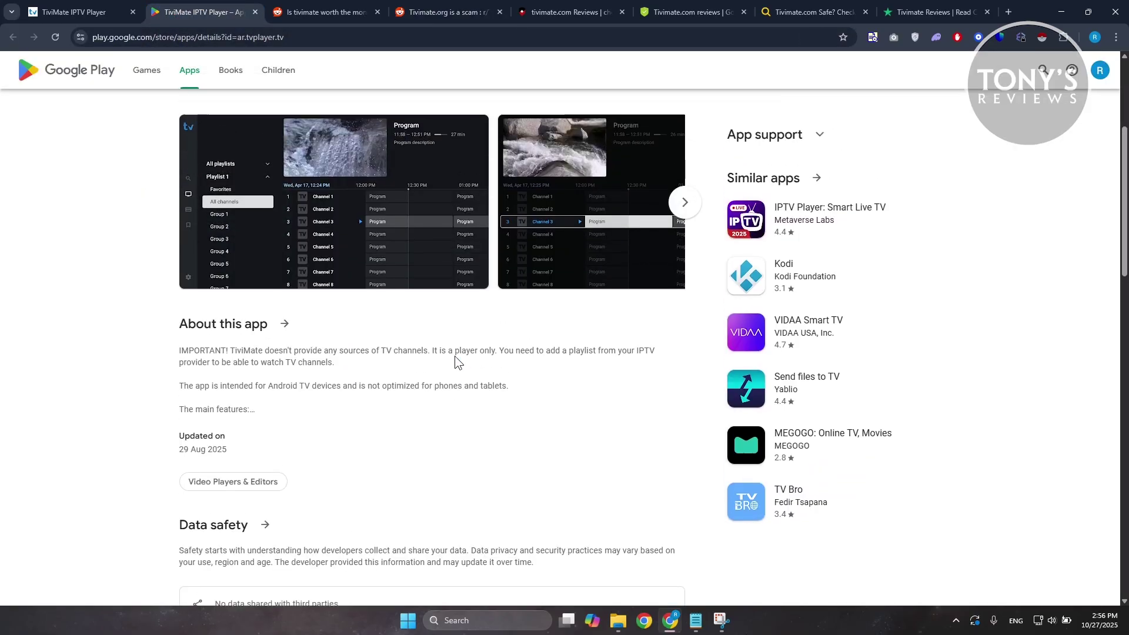
scroll(454, 357, "up", 2)
- Flip between tivimate.com and Google Play, ending on the tivimate.com homepage slideshow
left_click(99, 8)
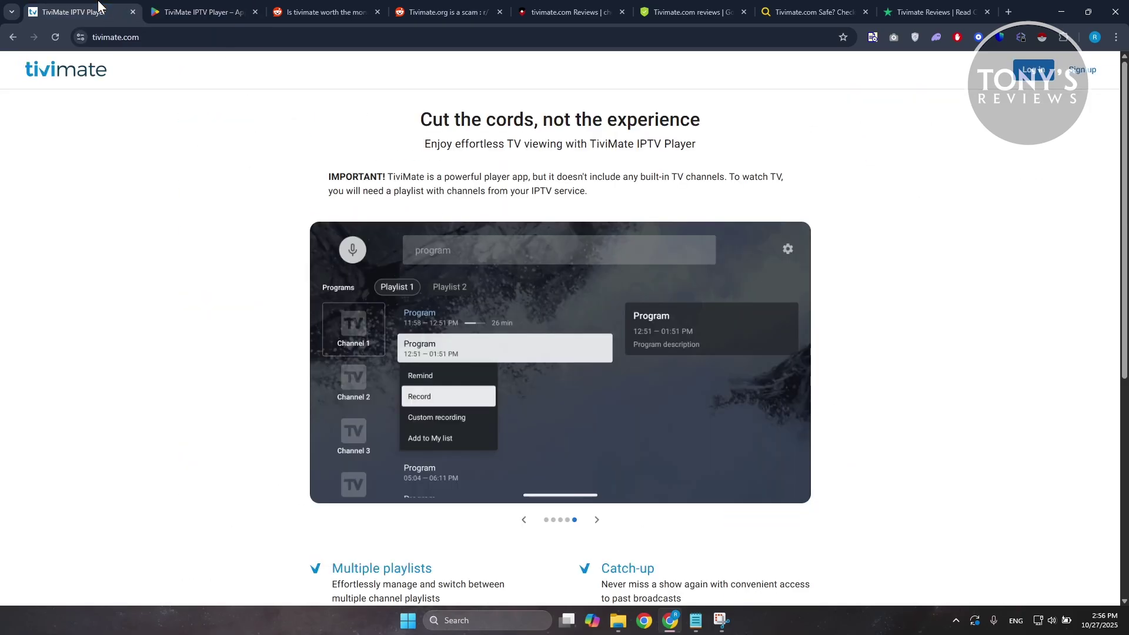
left_click(206, 11)
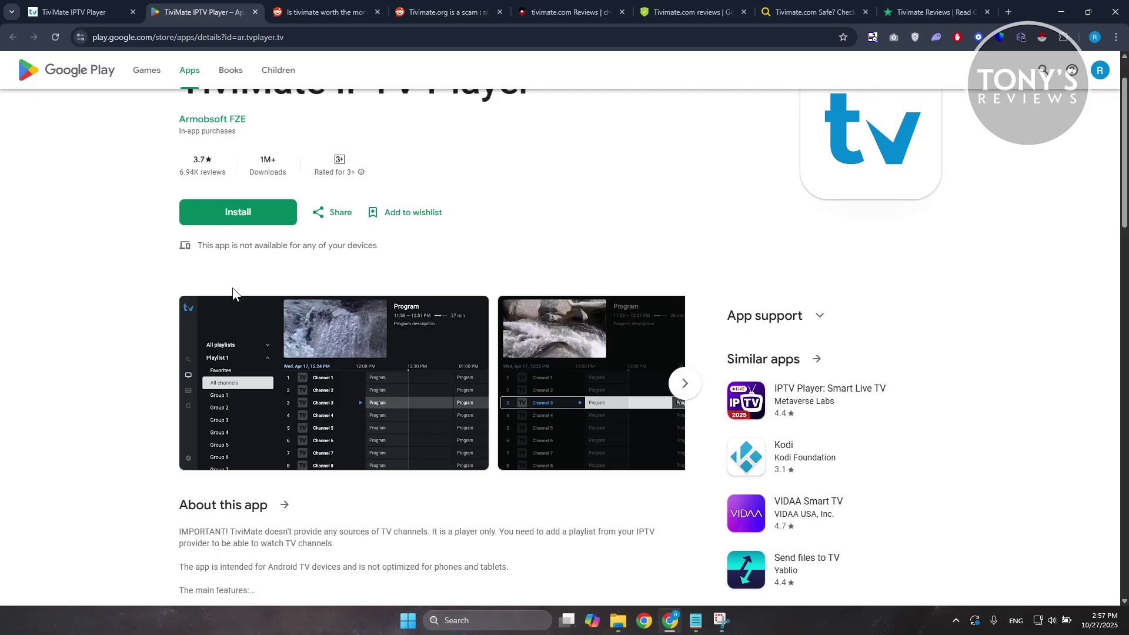
left_click(114, 8)
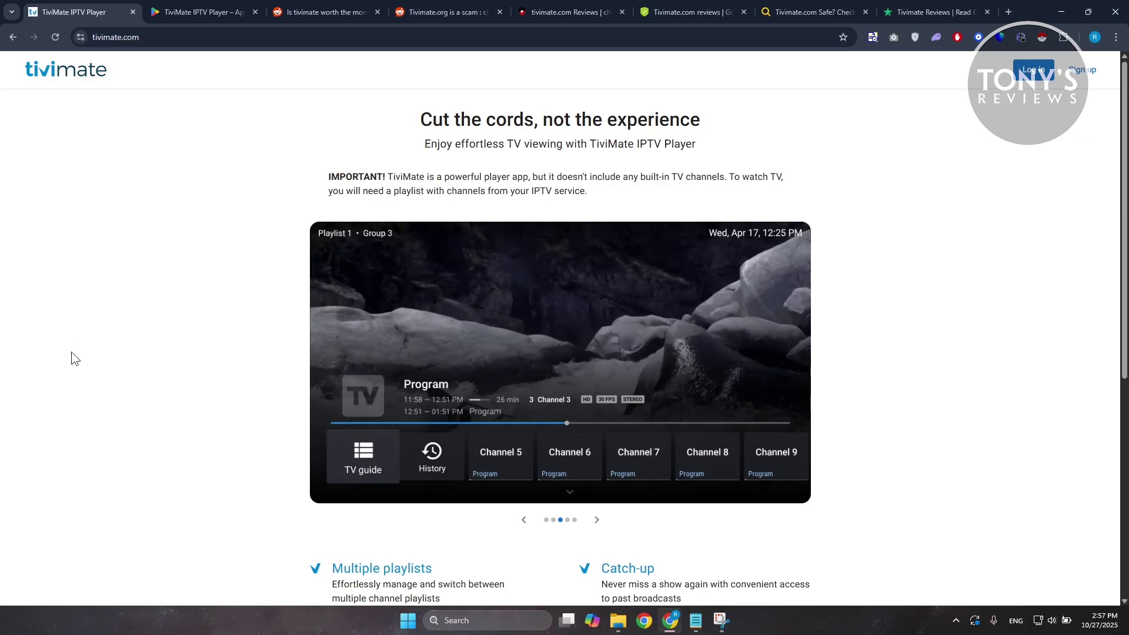
scroll(141, 250, "down", 2)
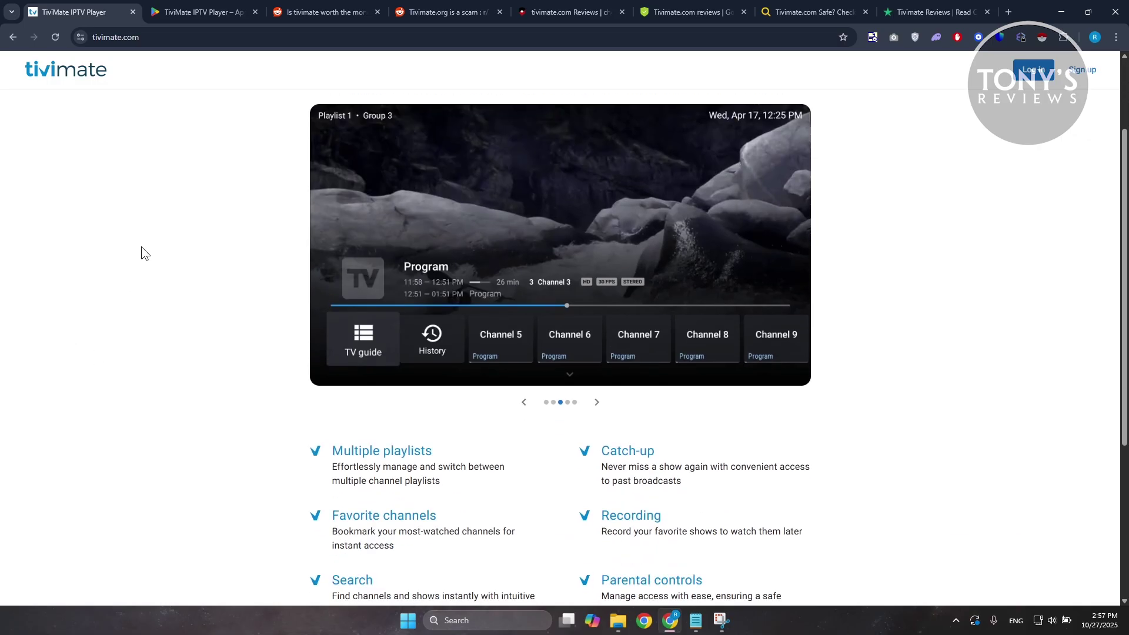
scroll(141, 245, "down", 2)
scroll(126, 275, "down", 1)
scroll(125, 282, "down", 1)
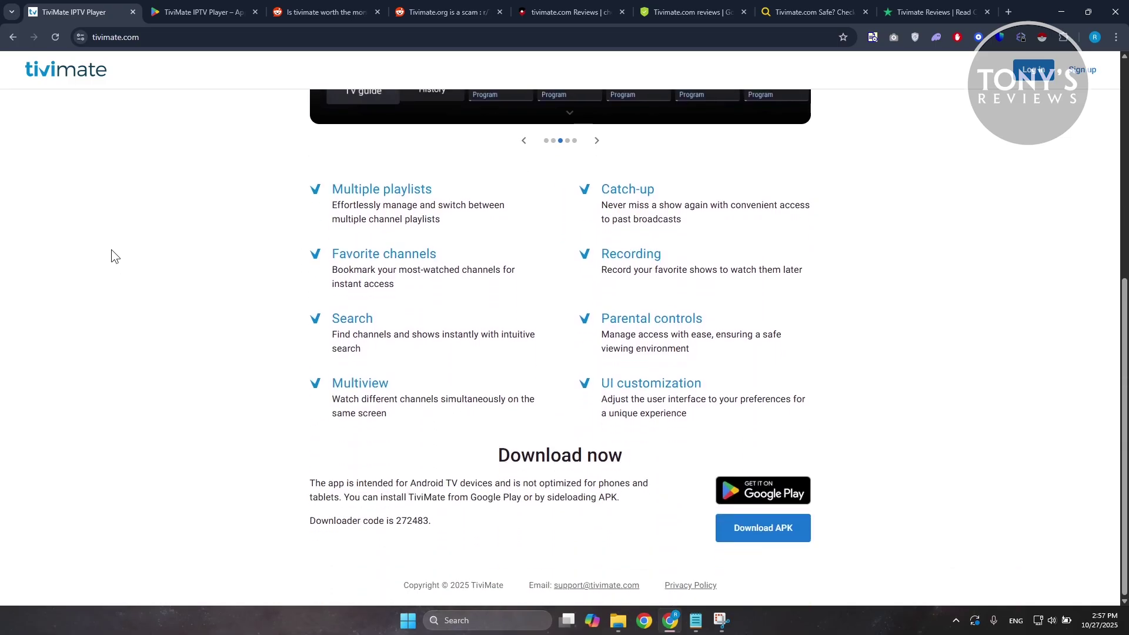